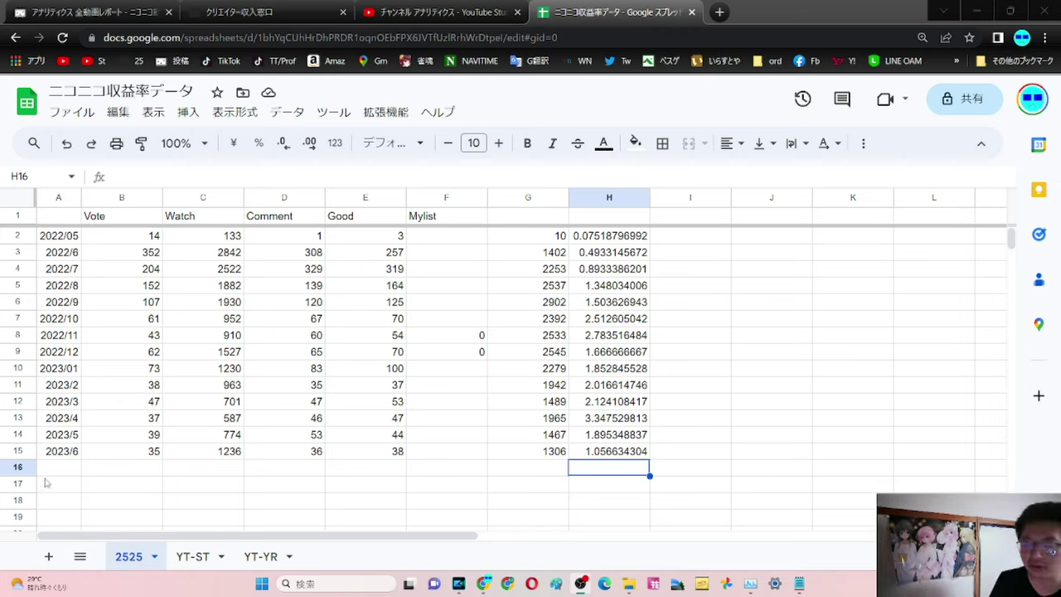
Review the 2023/6 Vote, Watch, Comment and Good figures on the 2525 sheet, comparing them with 2023/5.
{"action": "left_click", "coordinate": [75, 454]}
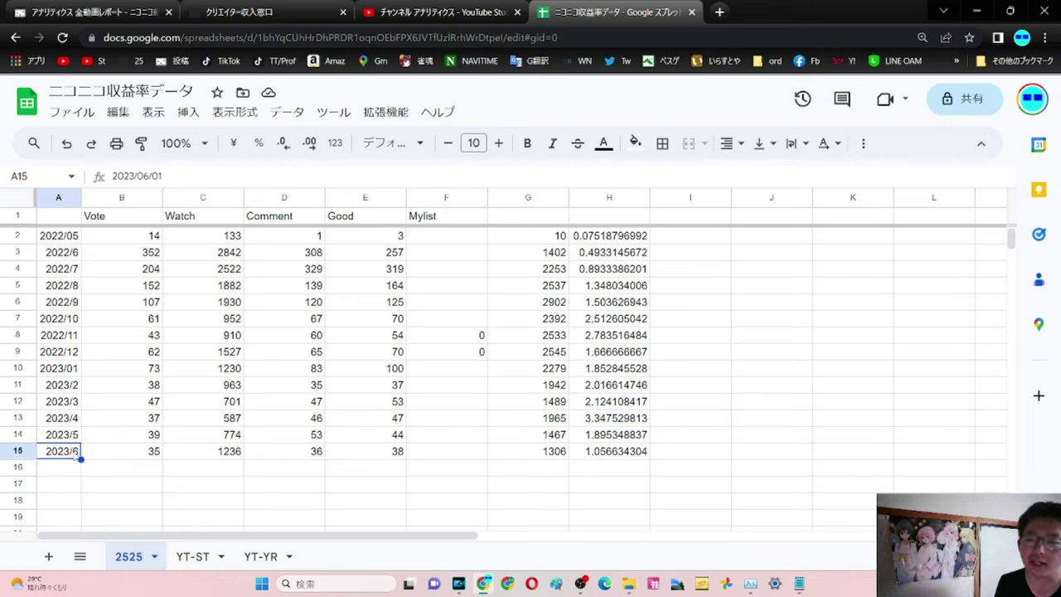
{"action": "left_click", "coordinate": [144, 460]}
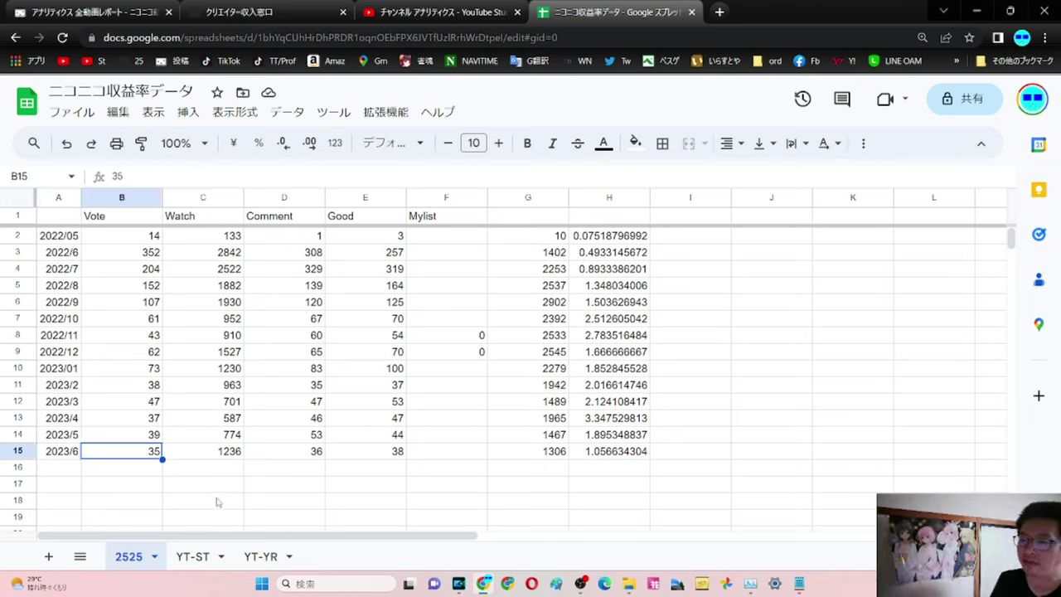
{"action": "left_click", "coordinate": [228, 456]}
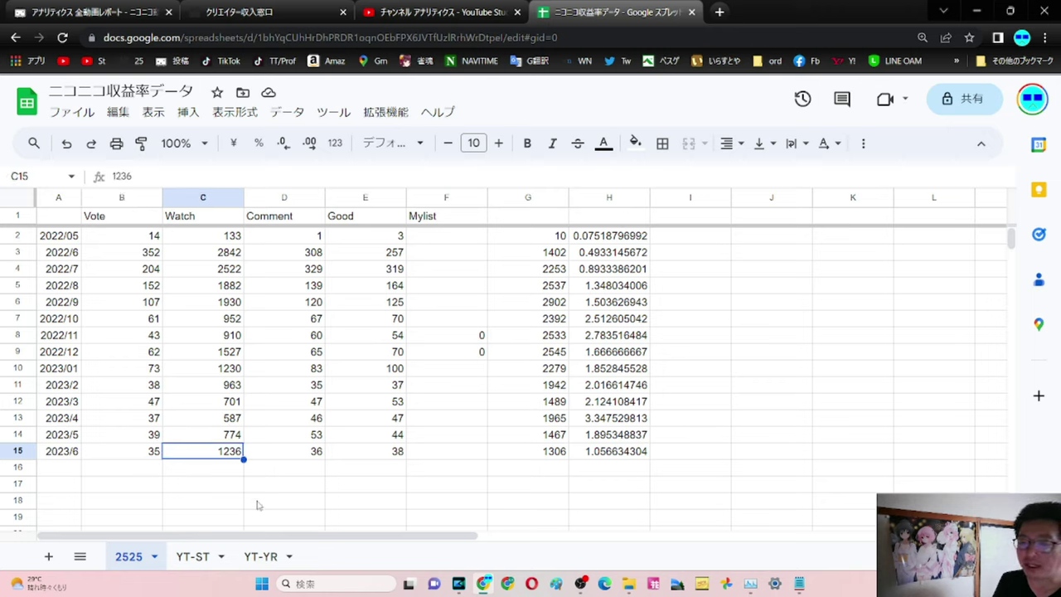
{"action": "left_click", "coordinate": [230, 442]}
{"action": "left_click", "coordinate": [228, 454]}
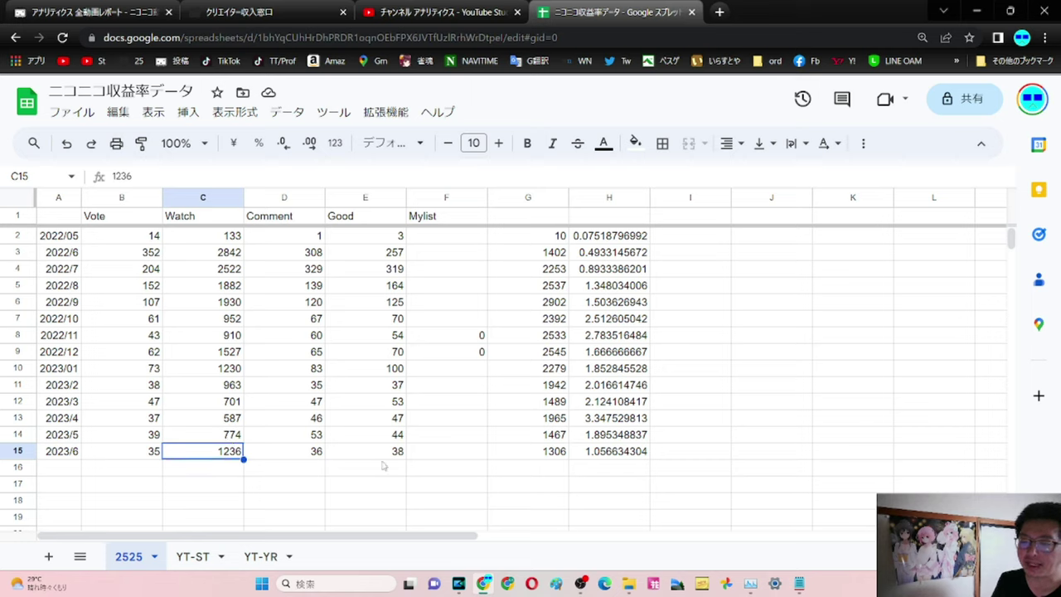
{"action": "left_click", "coordinate": [307, 456]}
{"action": "left_click", "coordinate": [311, 441]}
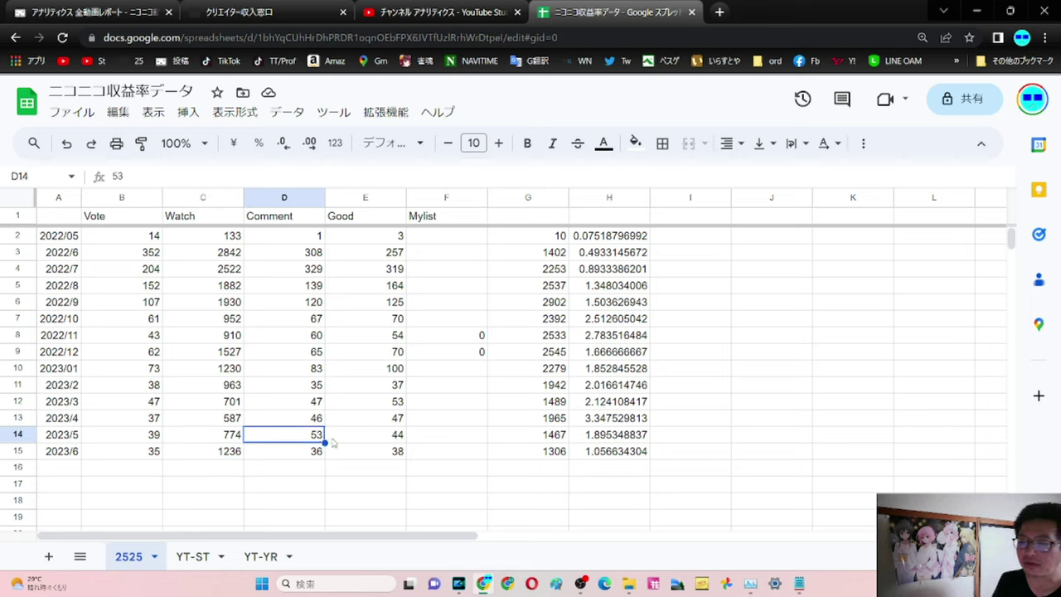
{"action": "left_click", "coordinate": [369, 452]}
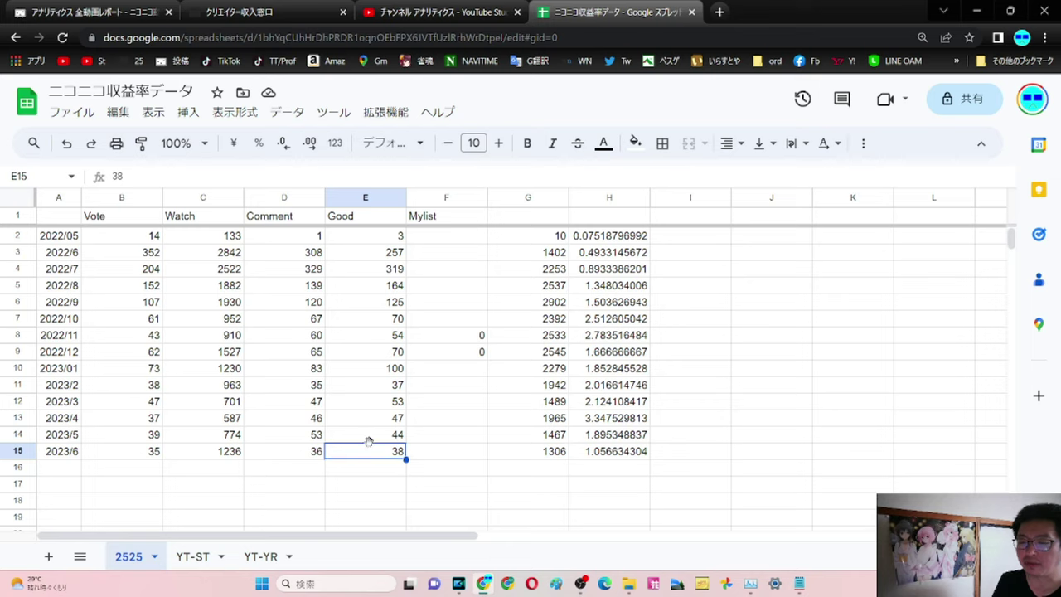
{"action": "left_click", "coordinate": [376, 441]}
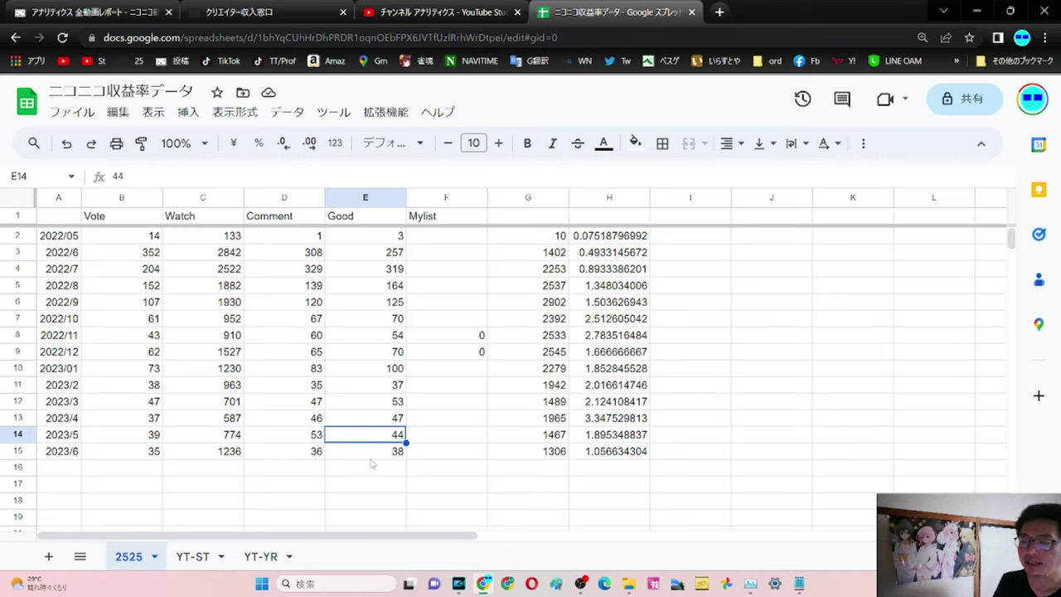
{"action": "left_click", "coordinate": [369, 465]}
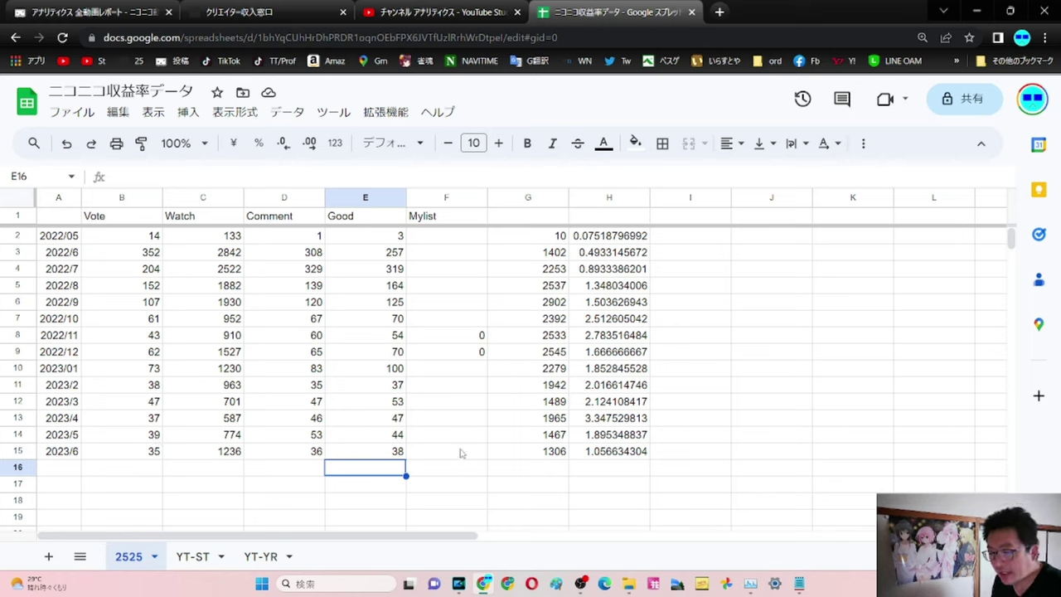
Examine the 2023/6 entries in columns G and H against earlier months, and recheck that month's Watch and Vote figures.
{"action": "left_click_drag", "start_coordinate": [559, 452], "coordinate": [551, 443]}
{"action": "left_click", "coordinate": [536, 471]}
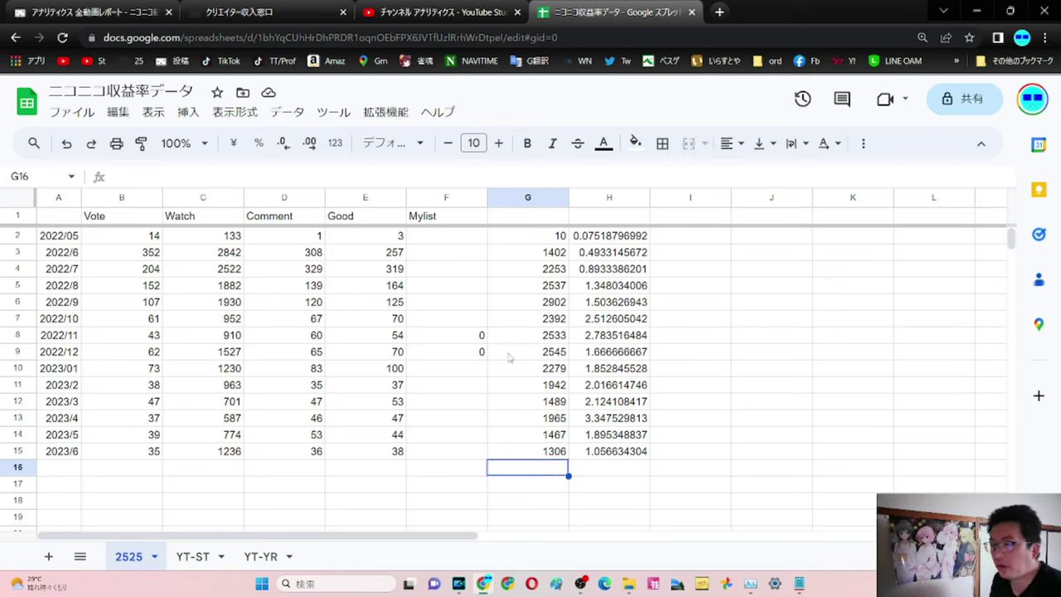
{"action": "left_click", "coordinate": [532, 254]}
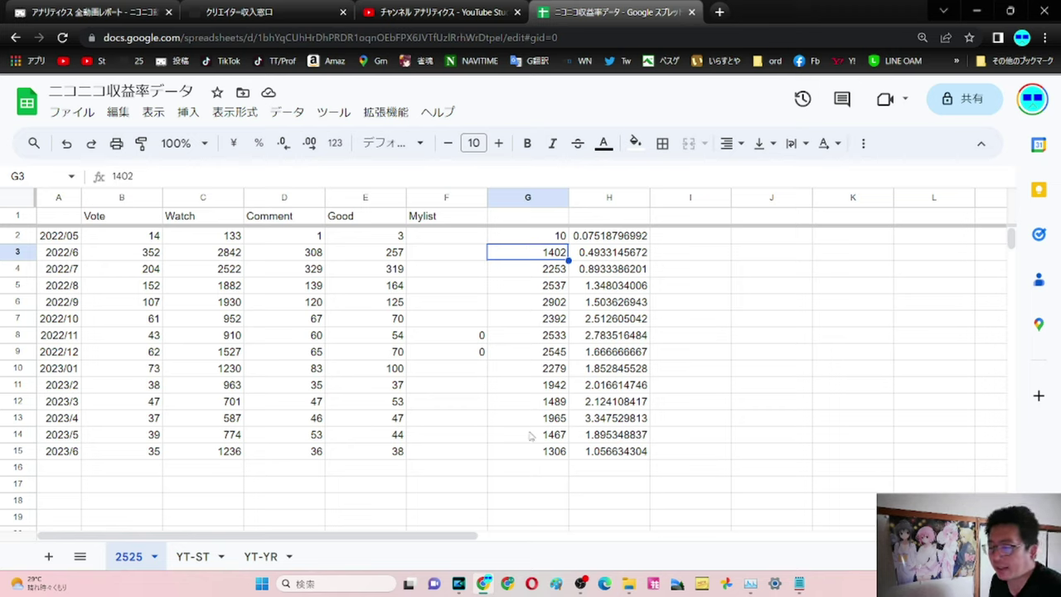
{"action": "left_click", "coordinate": [554, 454]}
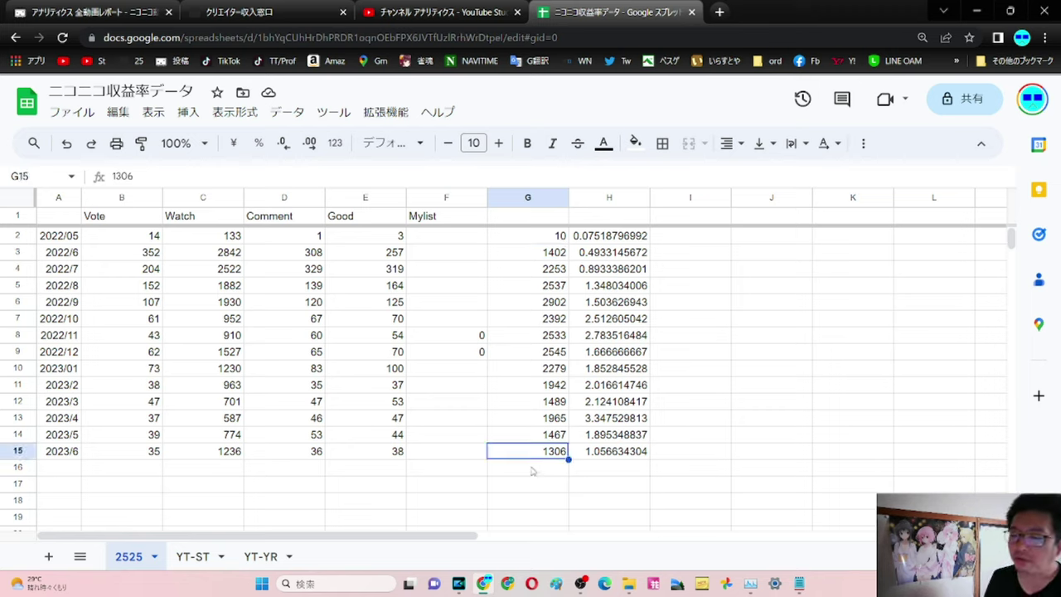
{"action": "left_click", "coordinate": [620, 454]}
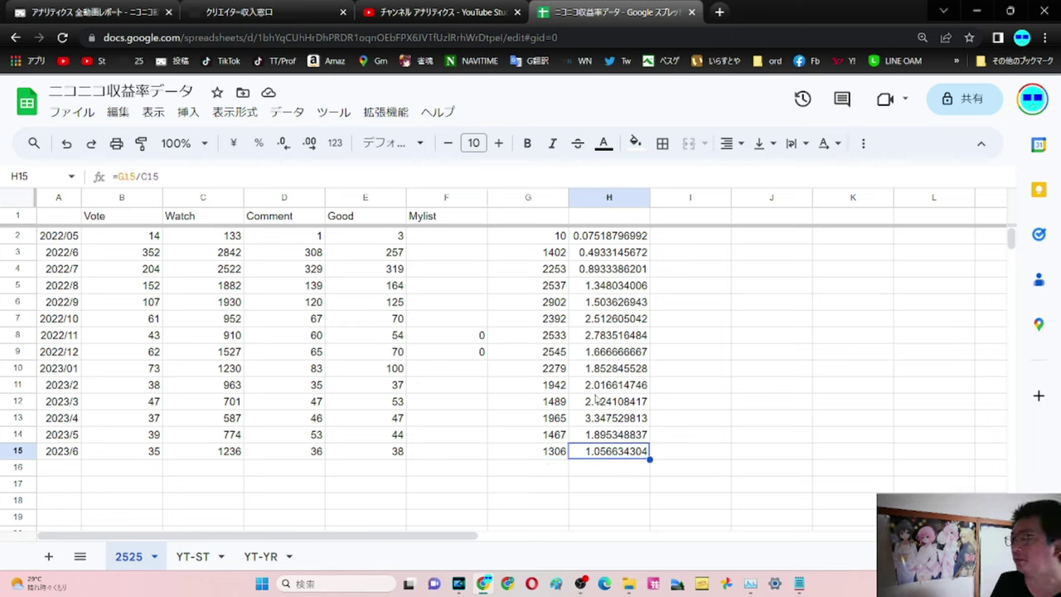
{"action": "left_click_drag", "start_coordinate": [240, 455], "coordinate": [238, 436]}
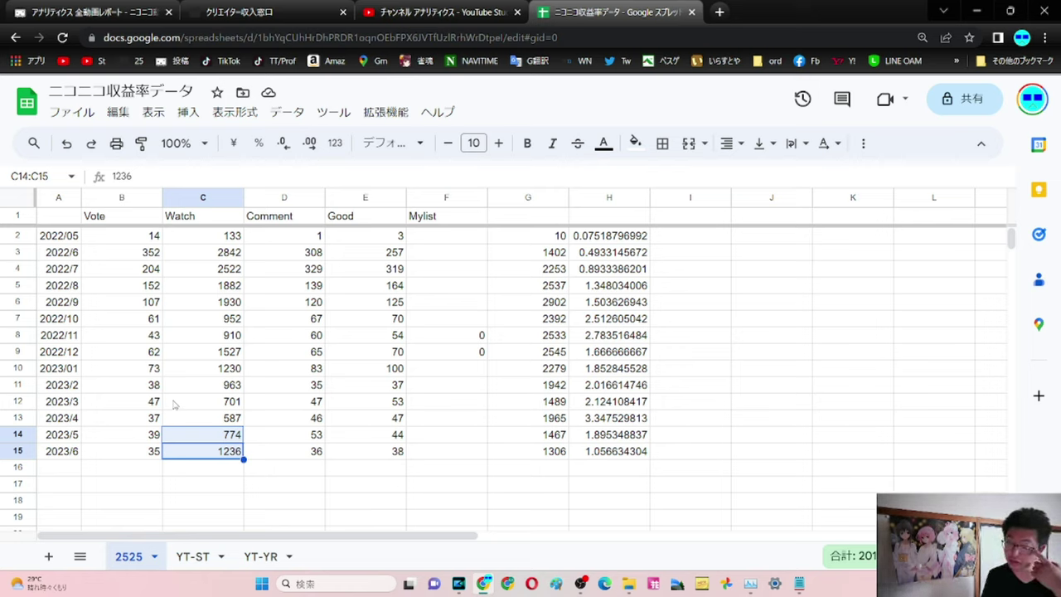
{"action": "left_click", "coordinate": [152, 451]}
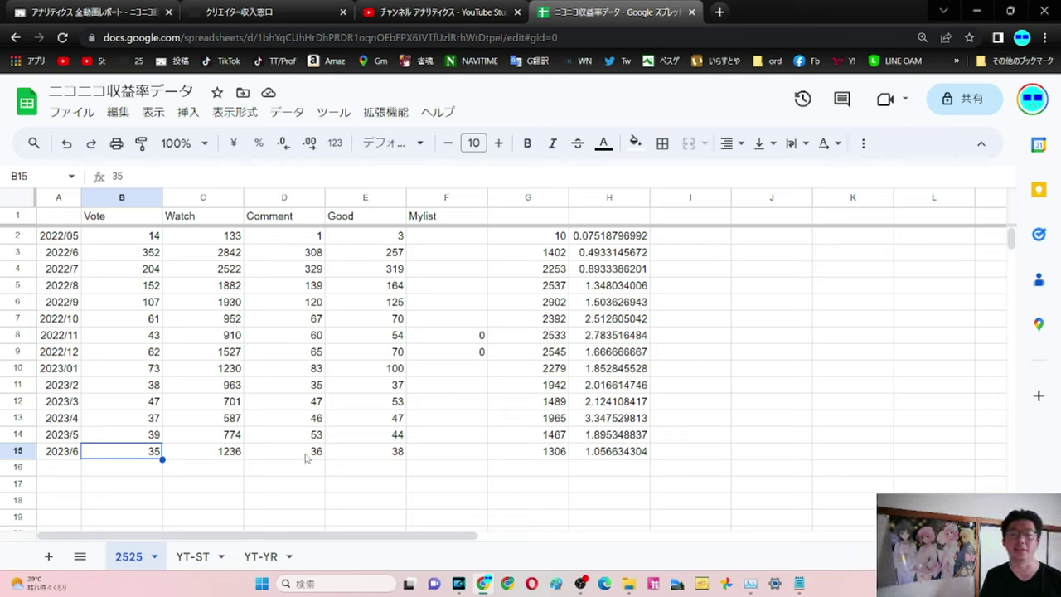
Open the YT-ST sheet, enlarge its view to 200%, and bring the 2023/06 row into view.
{"action": "left_click", "coordinate": [196, 558]}
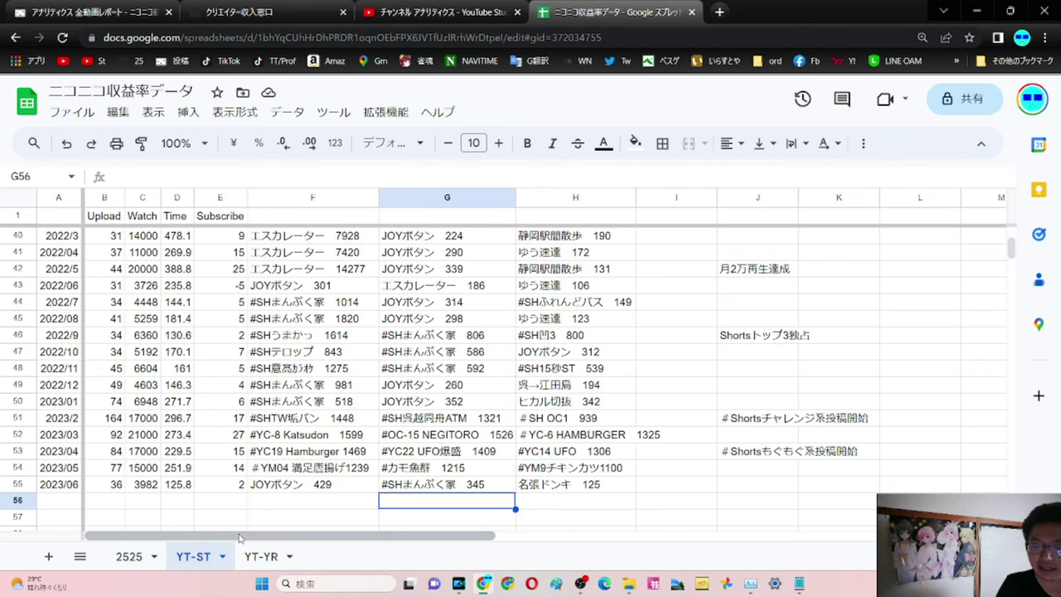
{"action": "left_click", "coordinate": [73, 488]}
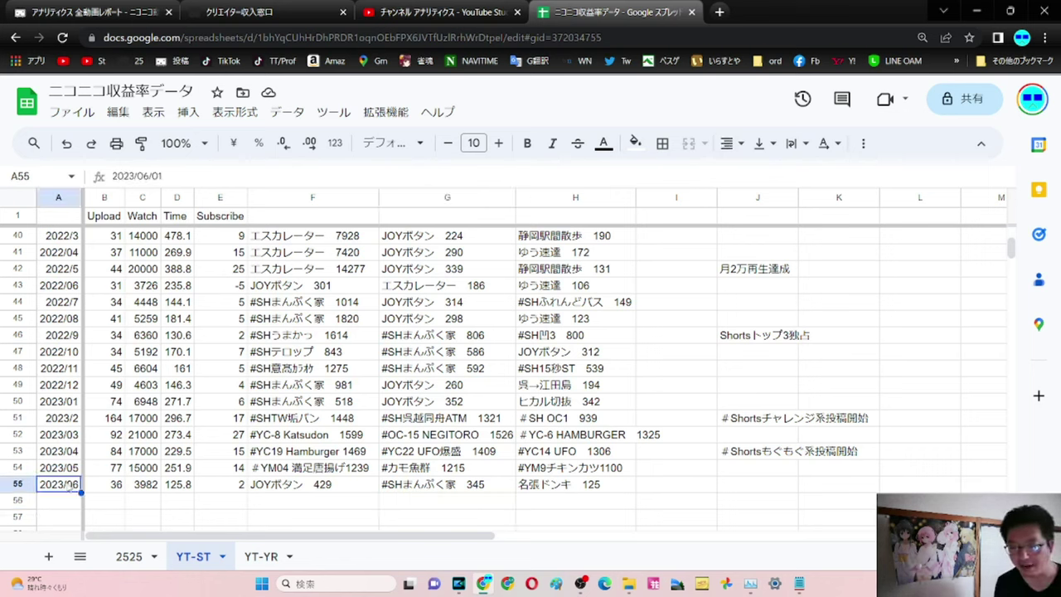
{"action": "left_click", "coordinate": [195, 143]}
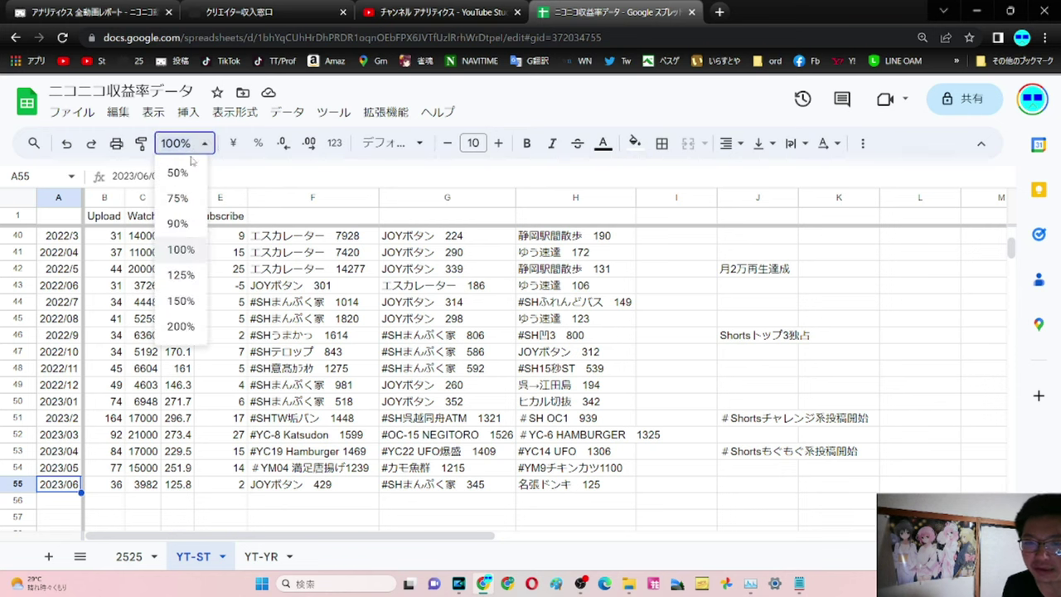
{"action": "left_click", "coordinate": [187, 327]}
{"action": "scroll", "coordinate": [417, 349], "scroll_direction": "down", "scroll_amount": 5}
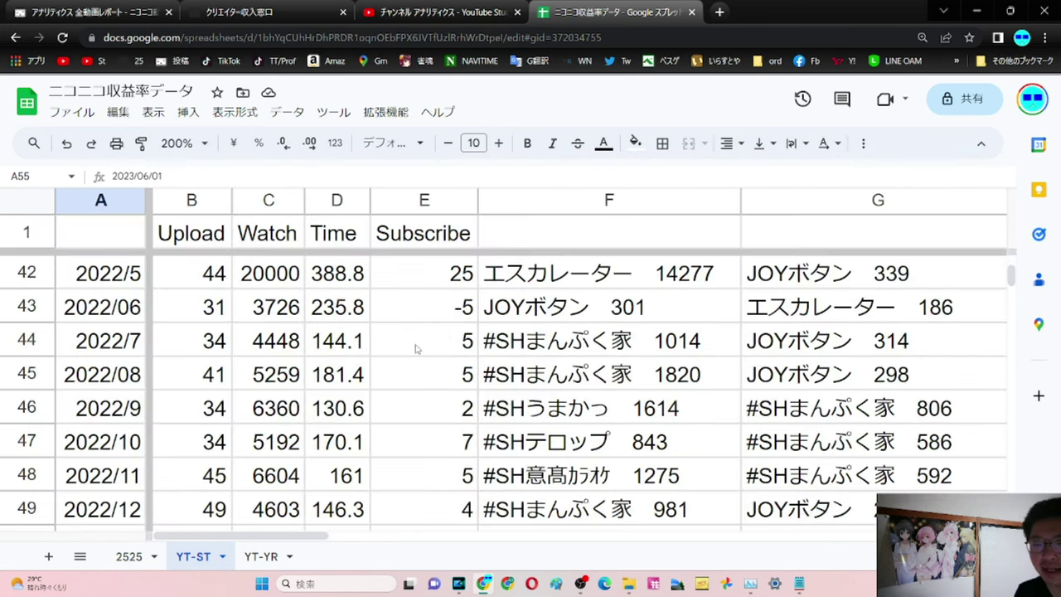
{"action": "scroll", "coordinate": [419, 350], "scroll_direction": "up", "scroll_amount": 1}
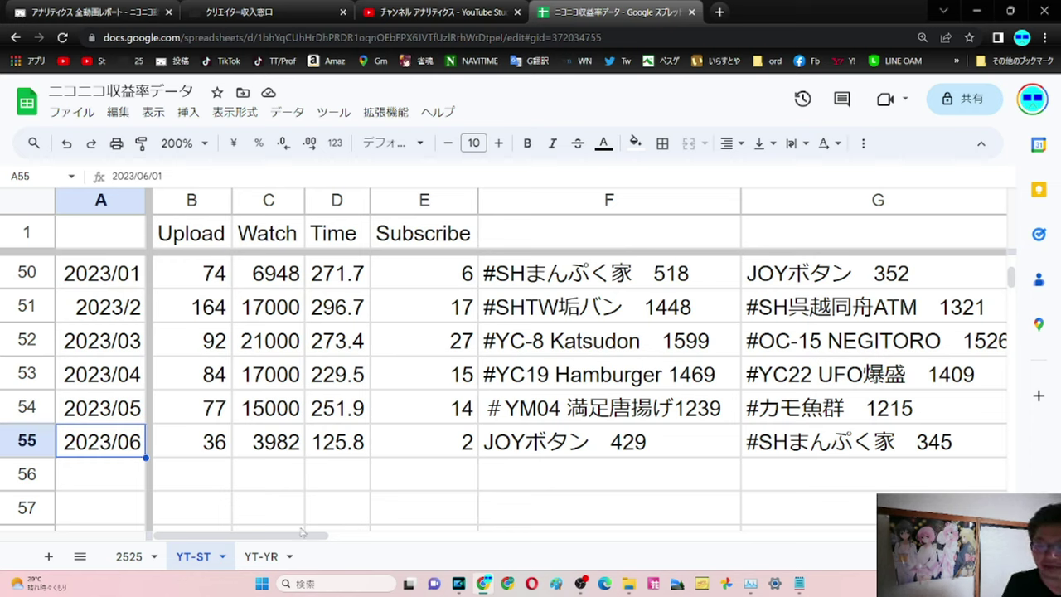
Examine the video titles and figures in columns F to H for recent months through 2023/06 on the YT-ST sheet.
{"action": "left_click_drag", "start_coordinate": [311, 535], "coordinate": [377, 546]}
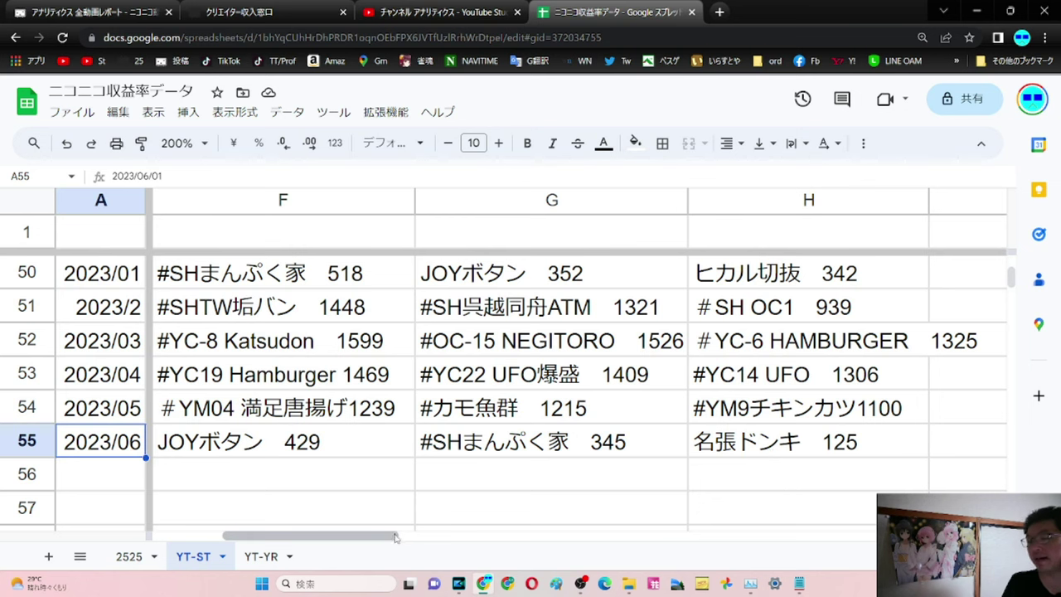
{"action": "left_click_drag", "start_coordinate": [393, 534], "coordinate": [378, 539]}
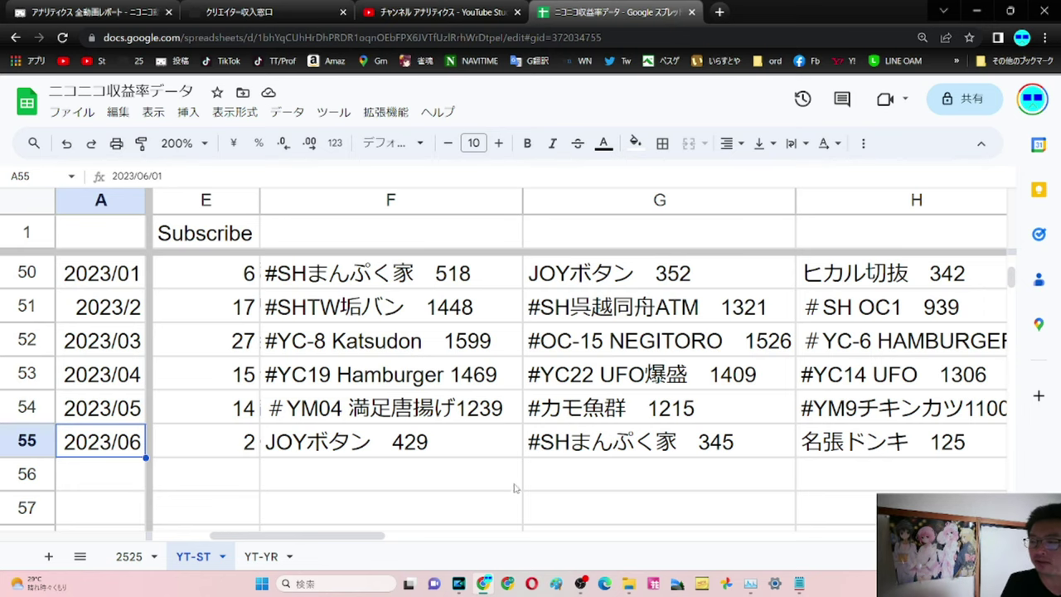
{"action": "left_click_drag", "start_coordinate": [370, 535], "coordinate": [414, 536]}
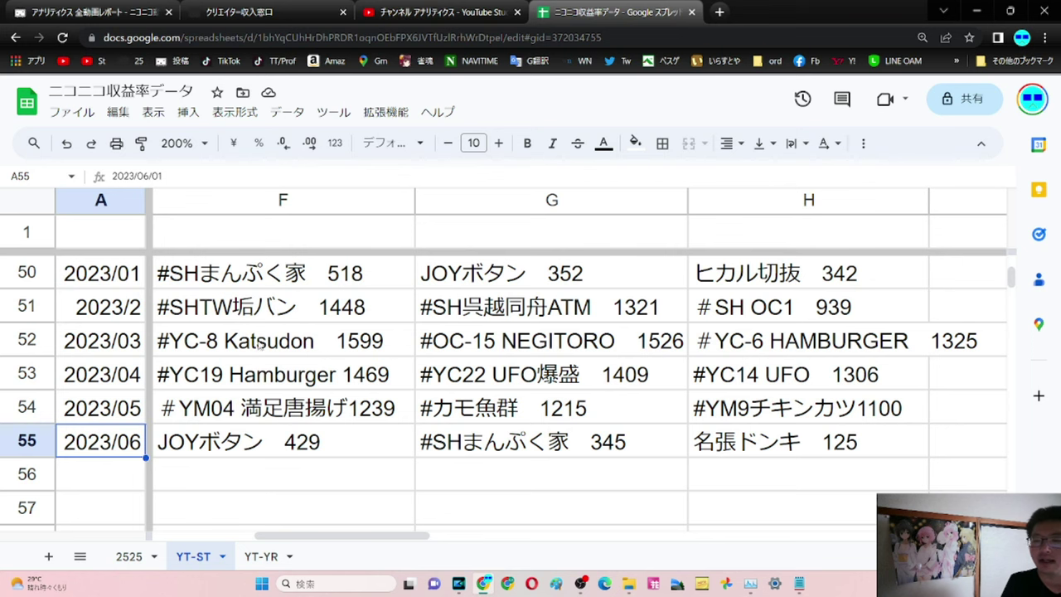
{"action": "scroll", "coordinate": [336, 396], "scroll_direction": "up", "scroll_amount": 1}
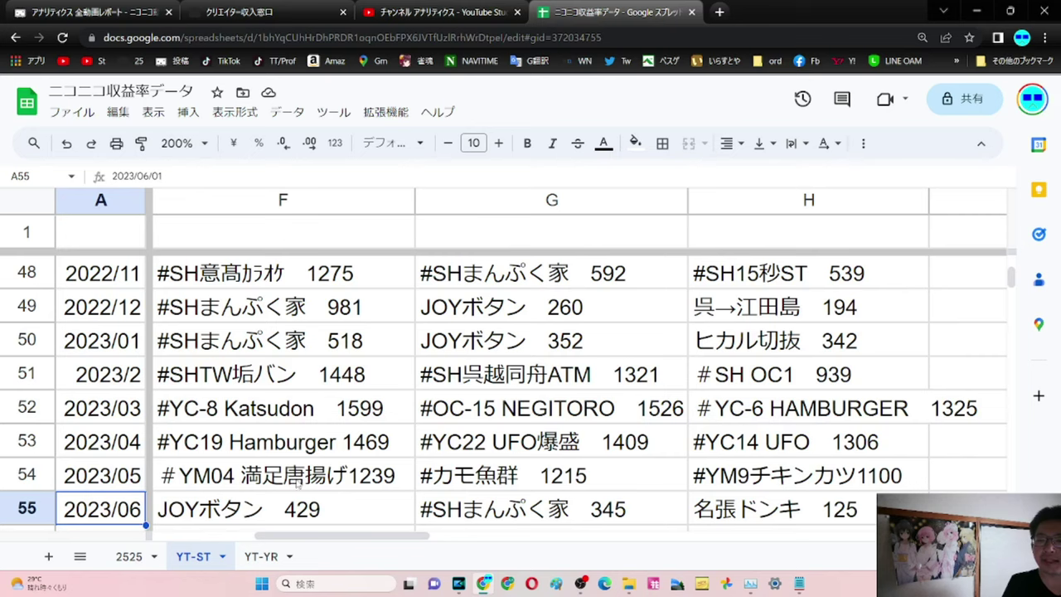
{"action": "scroll", "coordinate": [298, 484], "scroll_direction": "down", "scroll_amount": 1}
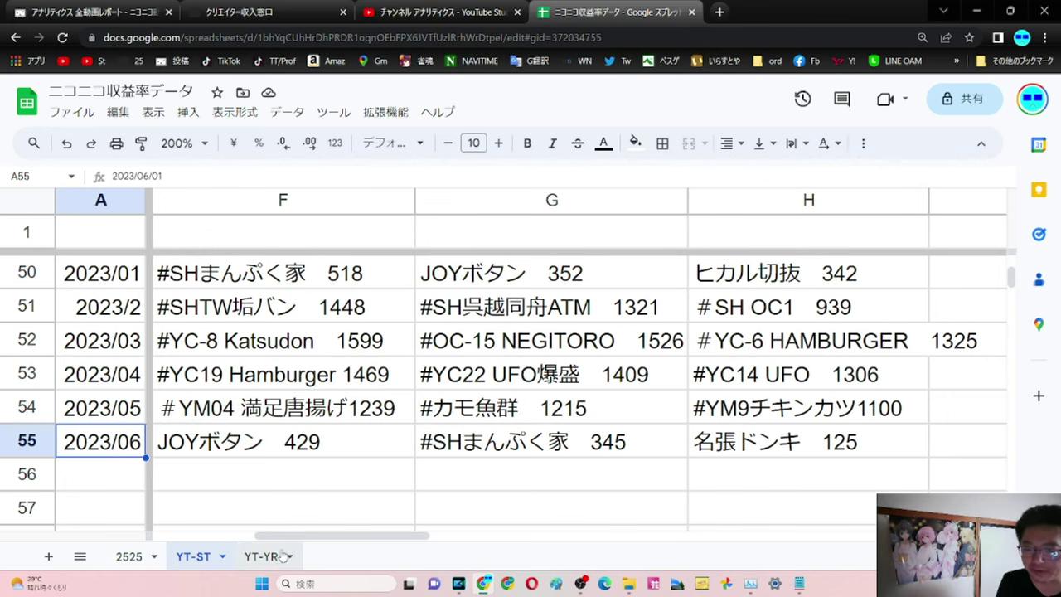
{"action": "left_click_drag", "start_coordinate": [254, 535], "coordinate": [150, 532]}
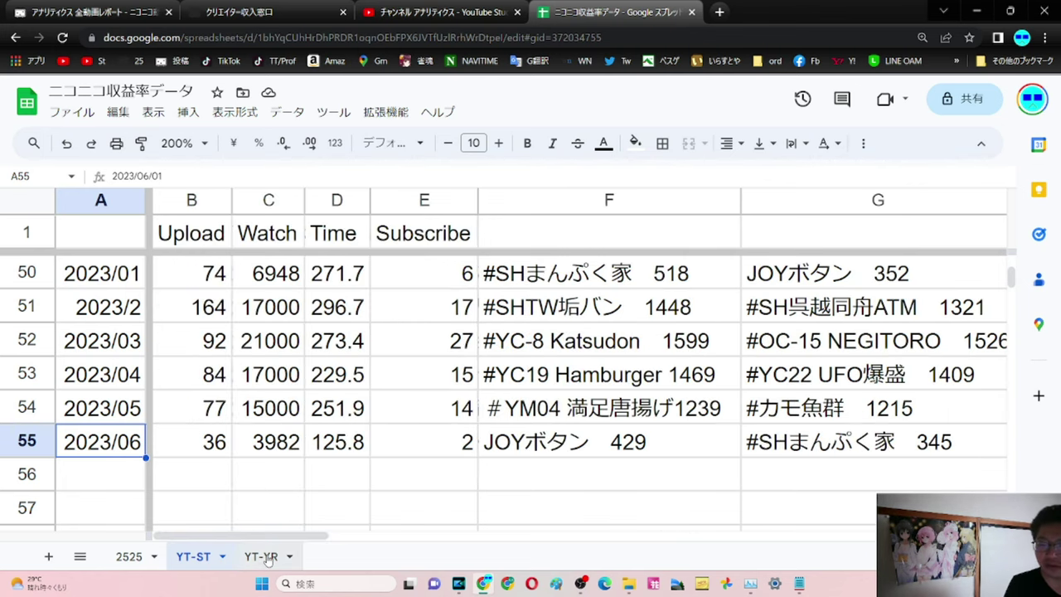
Open the YT-YR sheet and compare the Upload figures for 2023/05 and 2023/06.
{"action": "left_click", "coordinate": [264, 557]}
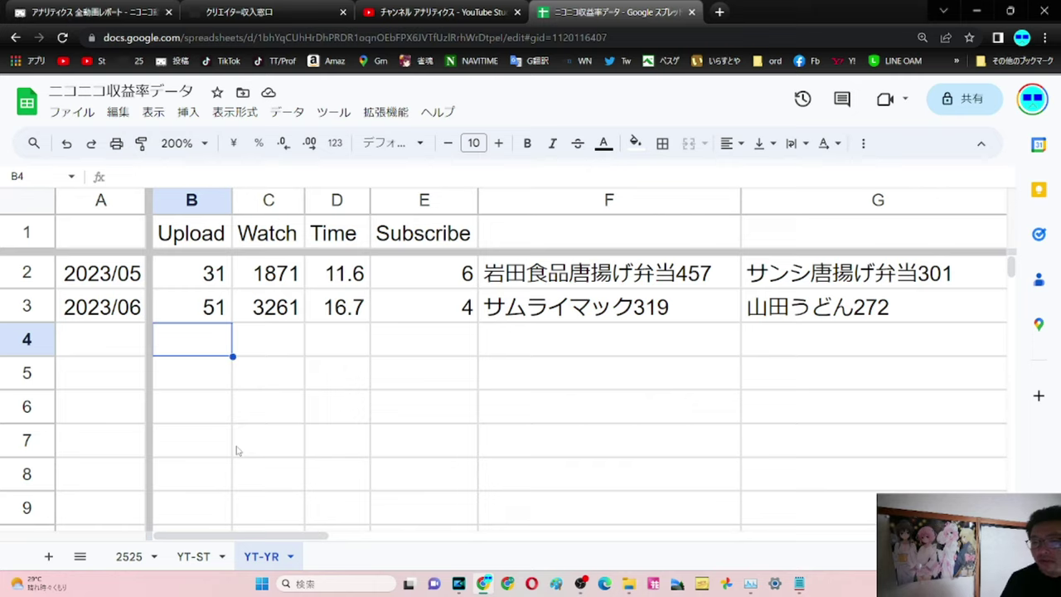
{"action": "left_click", "coordinate": [192, 281]}
{"action": "left_click_drag", "start_coordinate": [191, 282], "coordinate": [207, 308]}
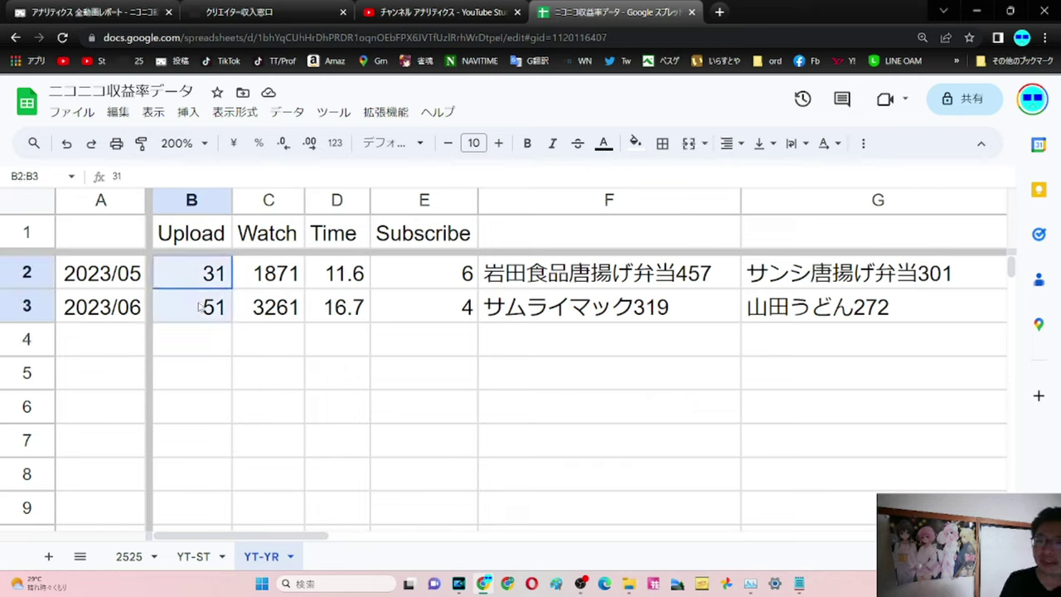
{"action": "left_click", "coordinate": [213, 338]}
{"action": "left_click", "coordinate": [213, 311]}
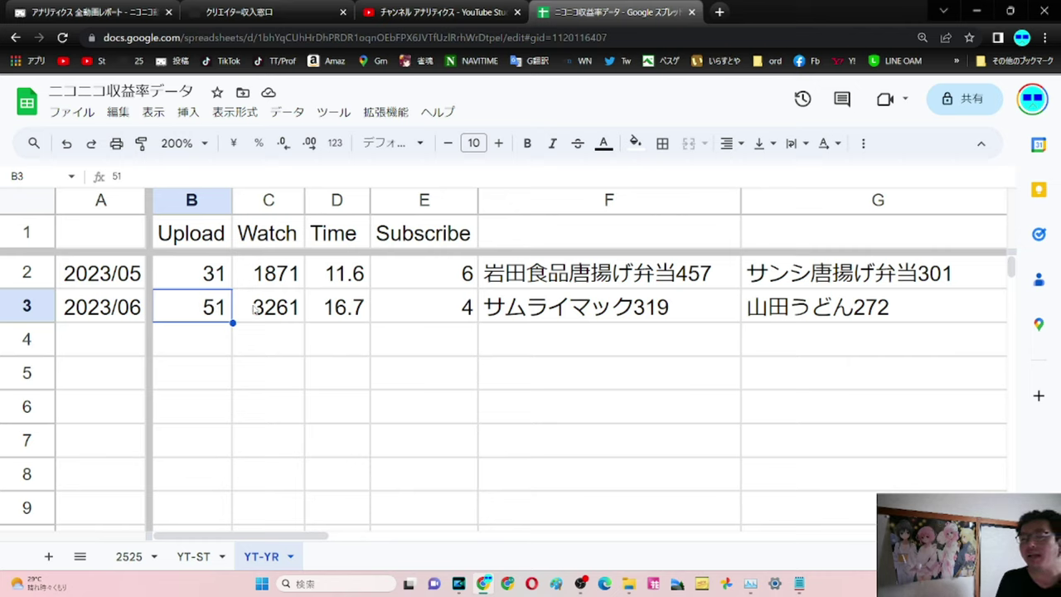
Compare the 2023/05 and 2023/06 Watch and Subscribe figures on the YT-YR sheet, and return to the YT-ST sheet.
{"action": "left_click", "coordinate": [280, 309]}
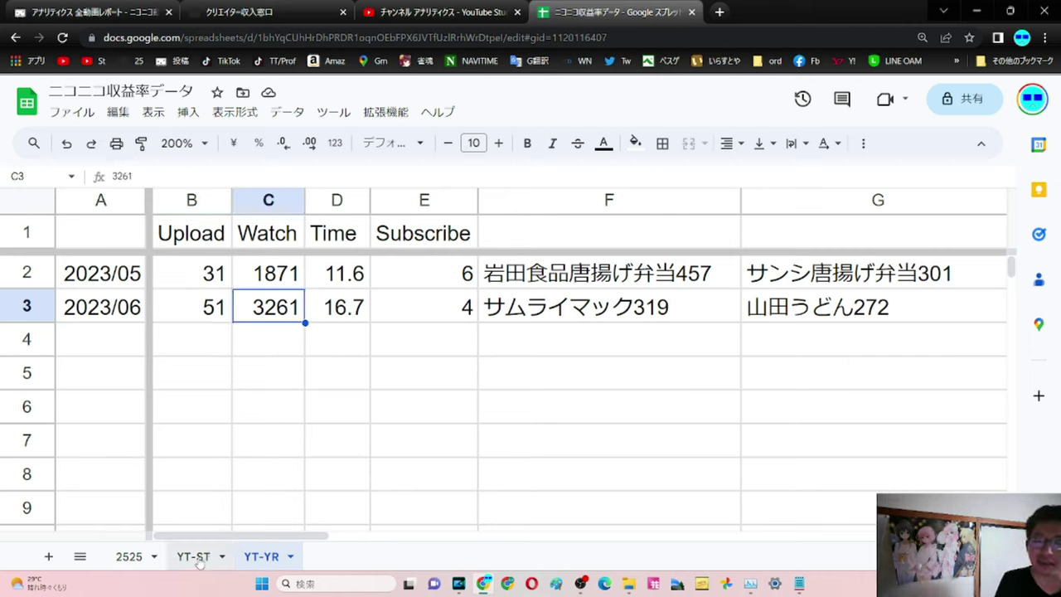
{"action": "left_click", "coordinate": [258, 282]}
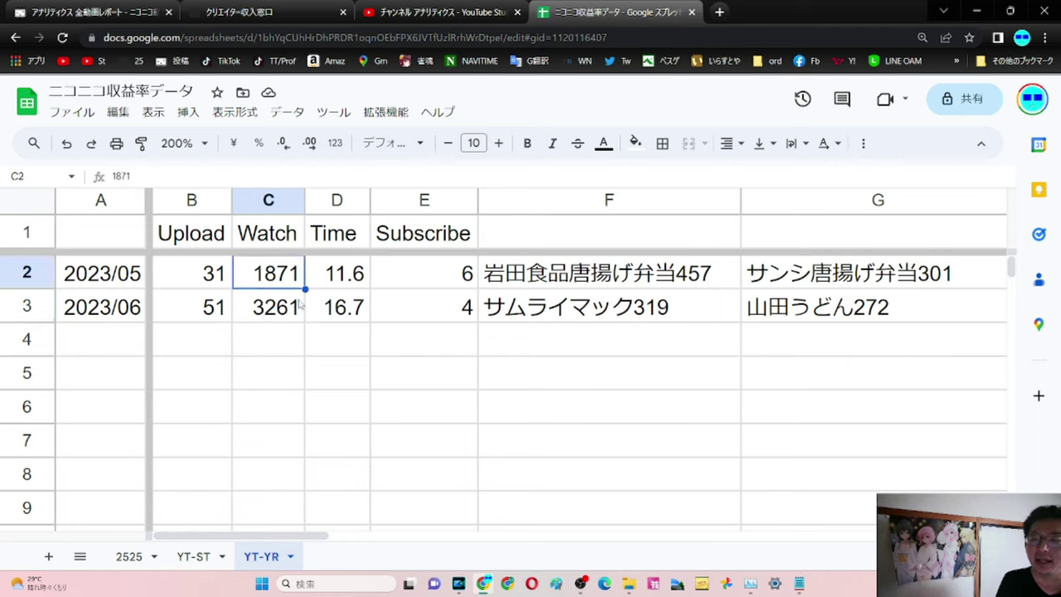
{"action": "left_click", "coordinate": [446, 282]}
{"action": "left_click", "coordinate": [445, 305]}
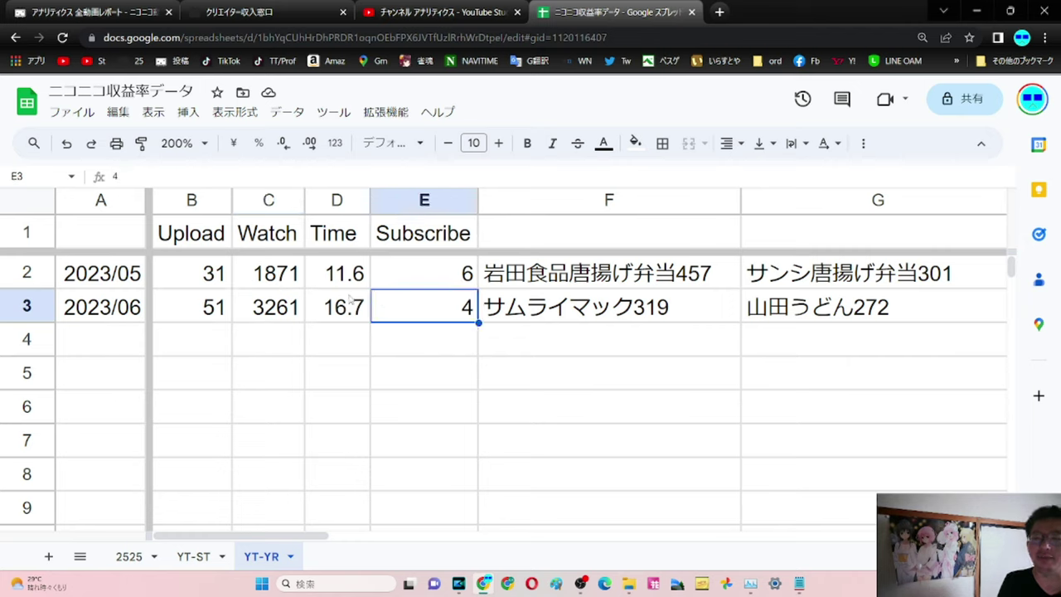
{"action": "left_click", "coordinate": [268, 311]}
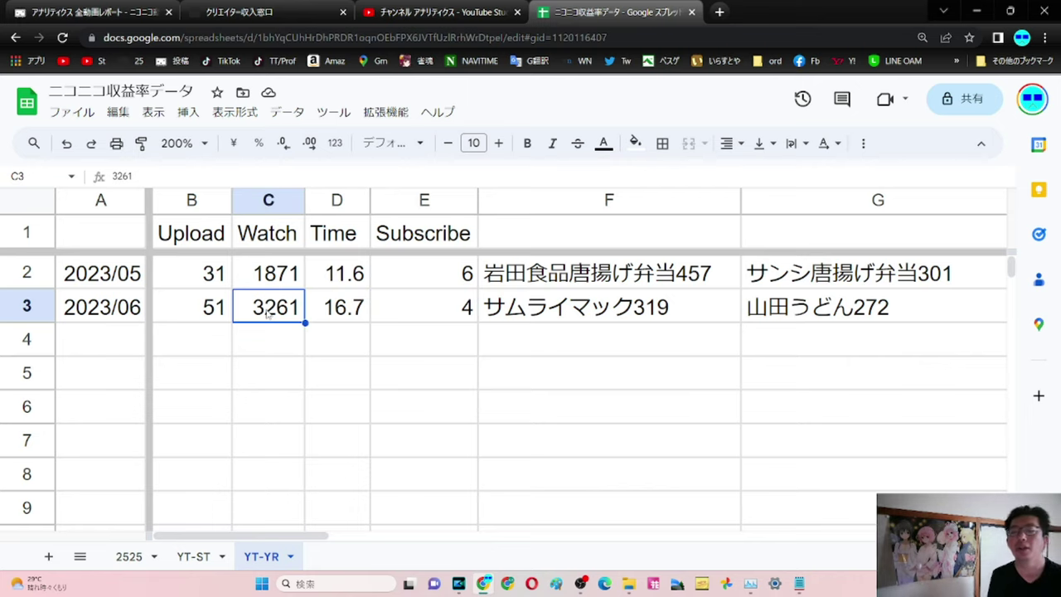
{"action": "left_click_drag", "start_coordinate": [272, 286], "coordinate": [284, 303]}
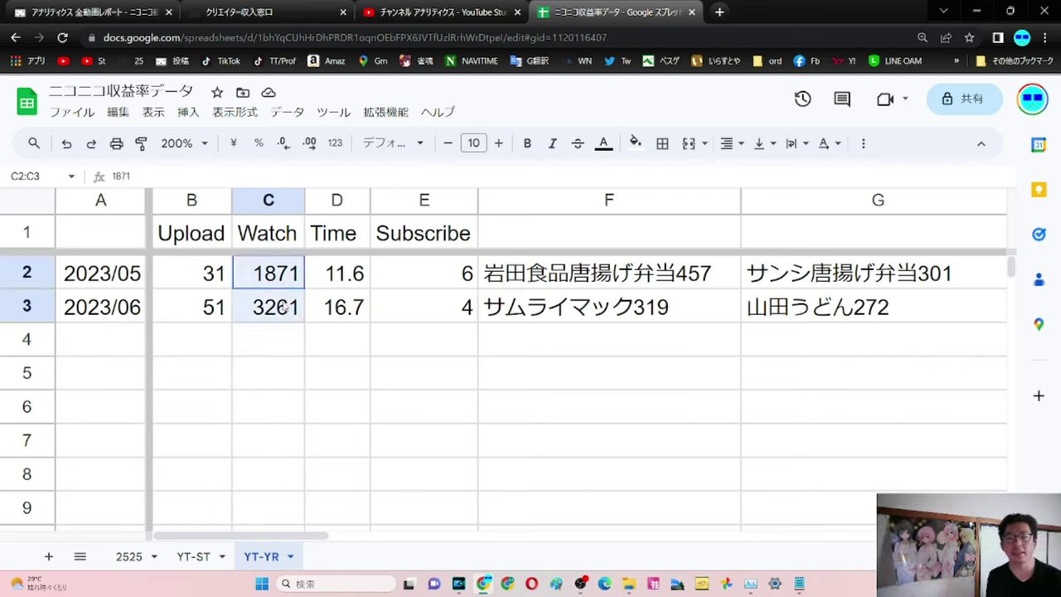
{"action": "left_click", "coordinate": [284, 315]}
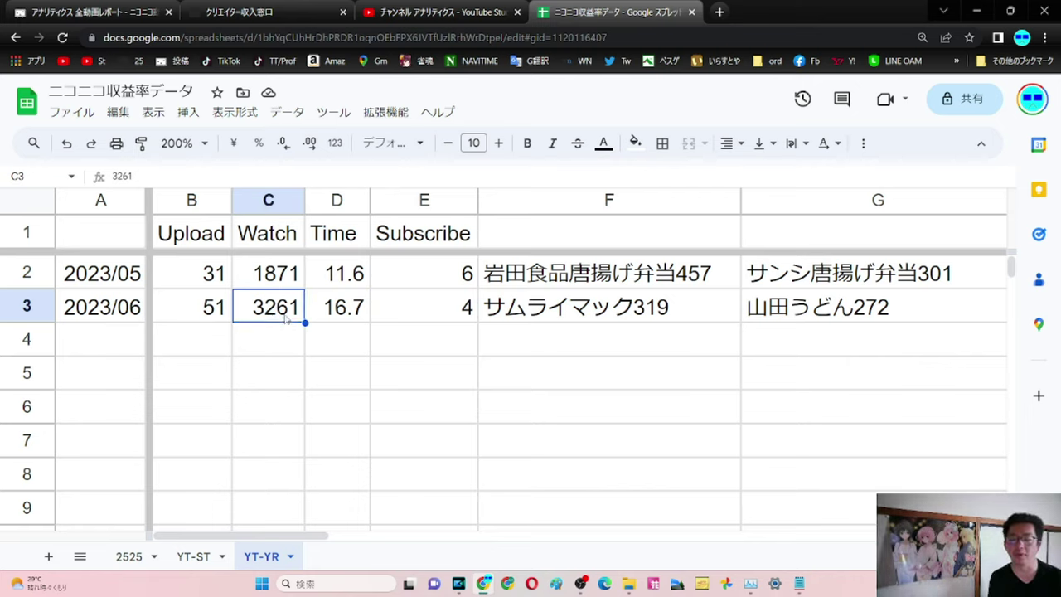
{"action": "left_click", "coordinate": [206, 560]}
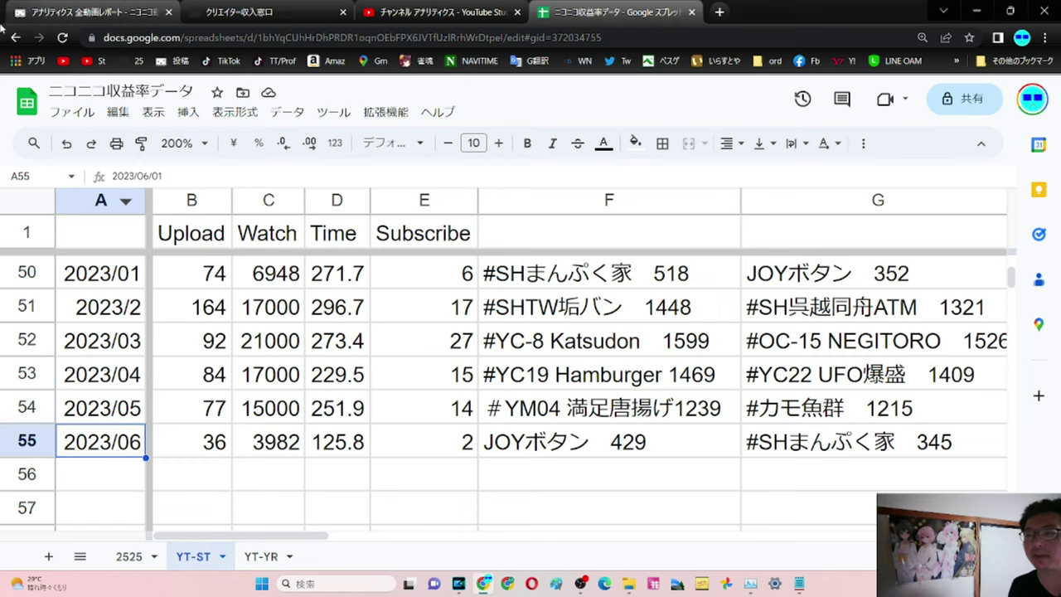
Open the YT-YR sheet and compare the 2023/05 and 2023/06 rows across columns B to G.
{"action": "left_click", "coordinate": [258, 560]}
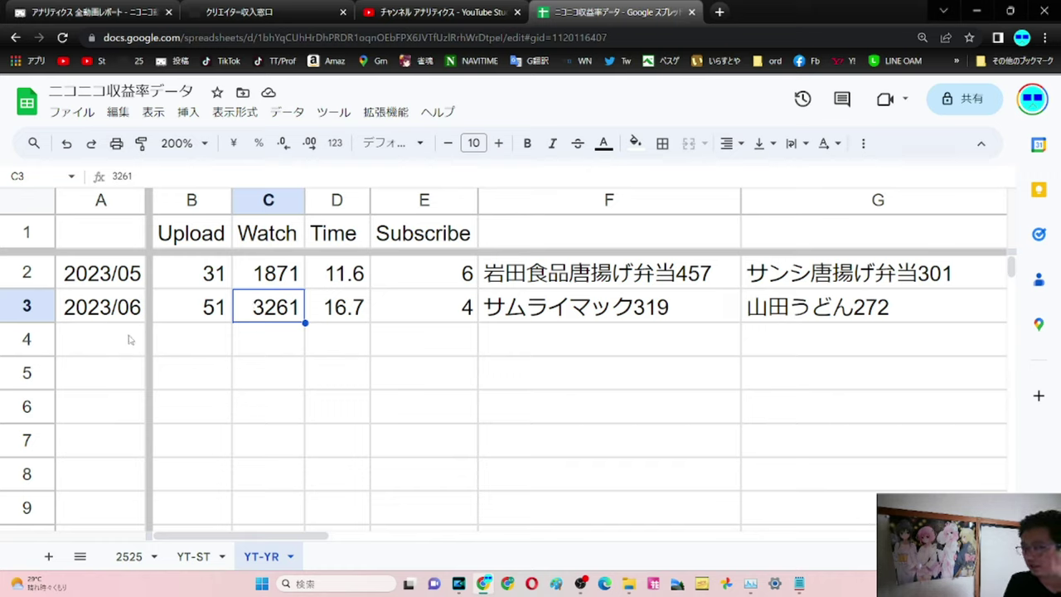
{"action": "left_click_drag", "start_coordinate": [199, 348], "coordinate": [948, 357]}
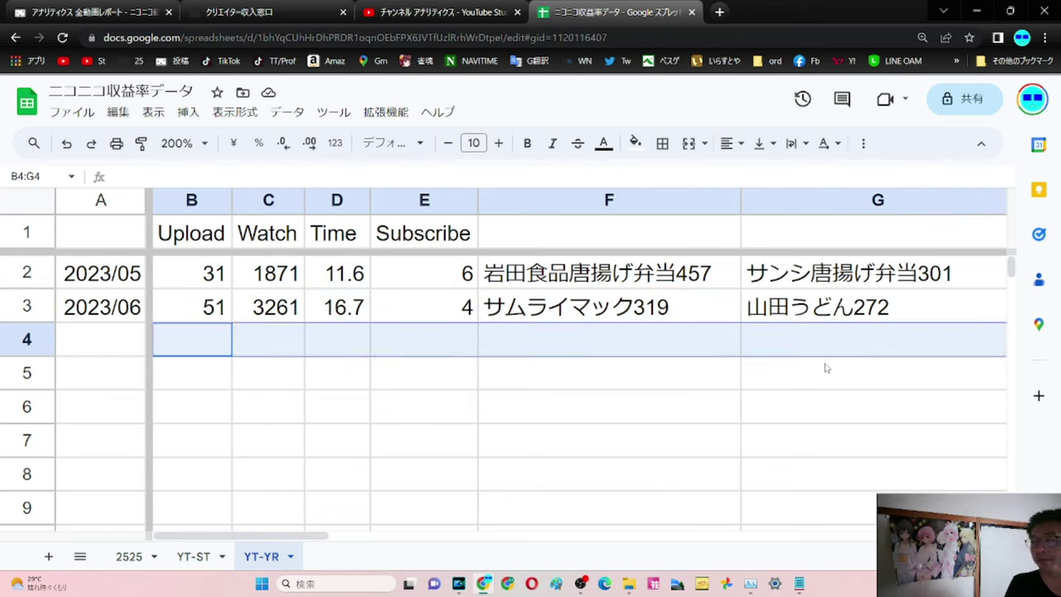
{"action": "left_click", "coordinate": [612, 407]}
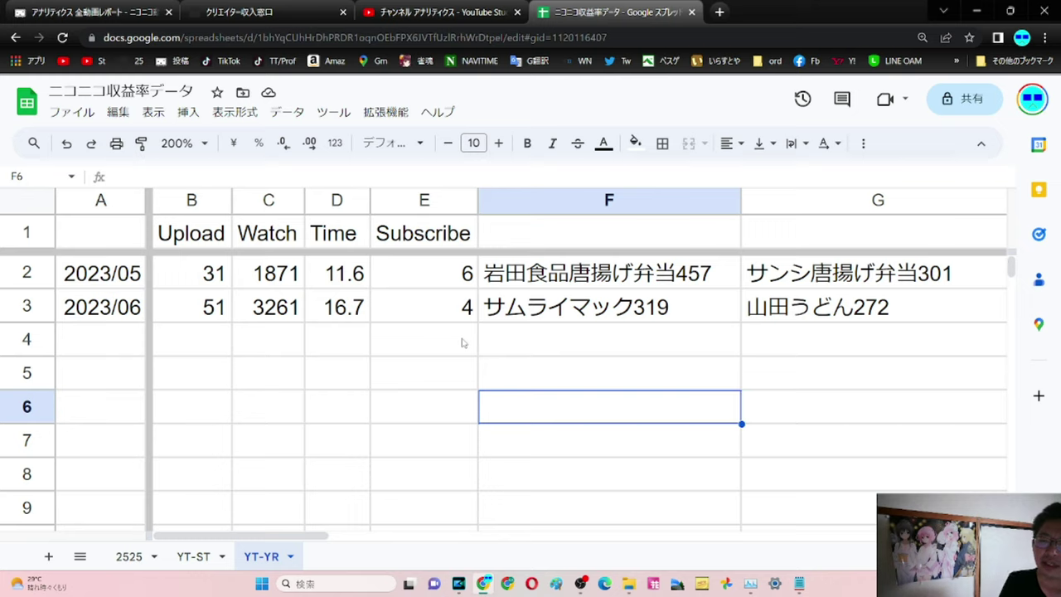
Review the 2023/06 row from Upload through column F, then check its Watch and Time figures individually.
{"action": "left_click", "coordinate": [213, 336]}
{"action": "left_click_drag", "start_coordinate": [209, 308], "coordinate": [522, 313]}
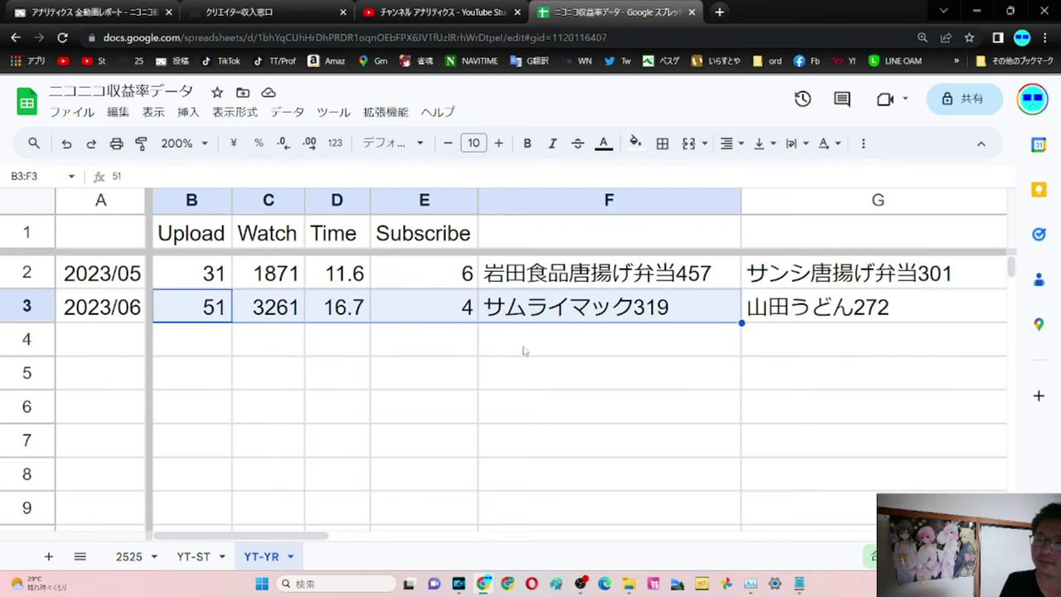
{"action": "left_click_drag", "start_coordinate": [108, 314], "coordinate": [613, 315]}
{"action": "left_click", "coordinate": [638, 354]}
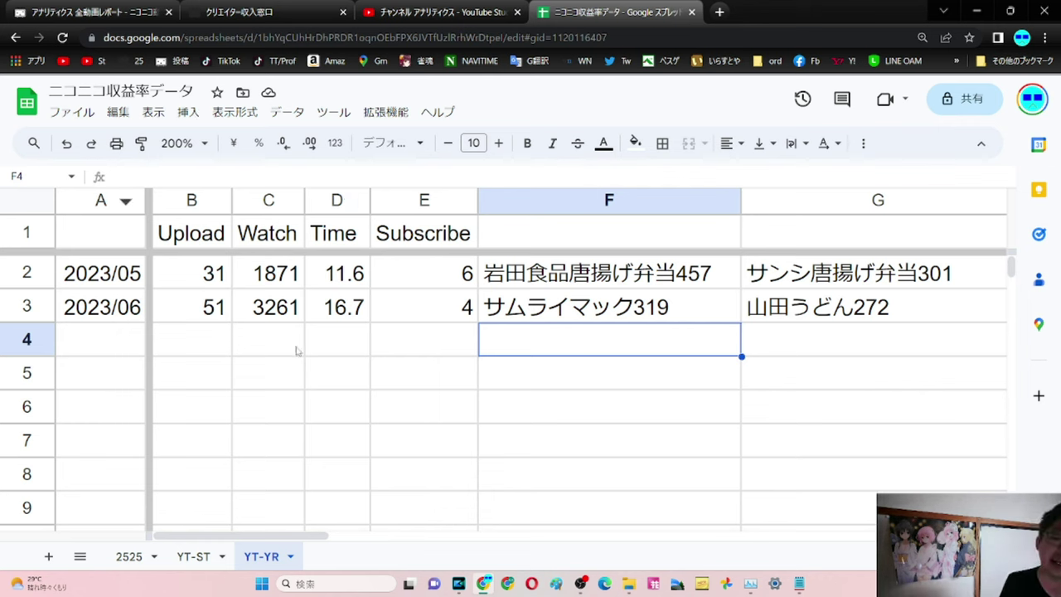
{"action": "left_click", "coordinate": [284, 309]}
{"action": "left_click", "coordinate": [329, 319]}
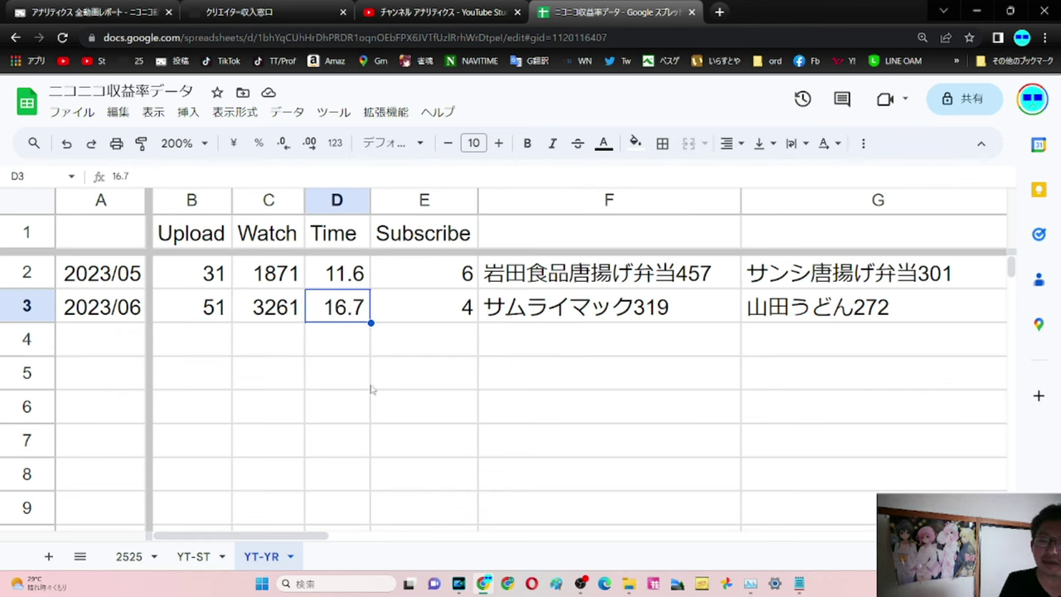
Return to the YT-ST sheet and check the 2023/06 Time figure against the preceding months.
{"action": "left_click", "coordinate": [193, 557]}
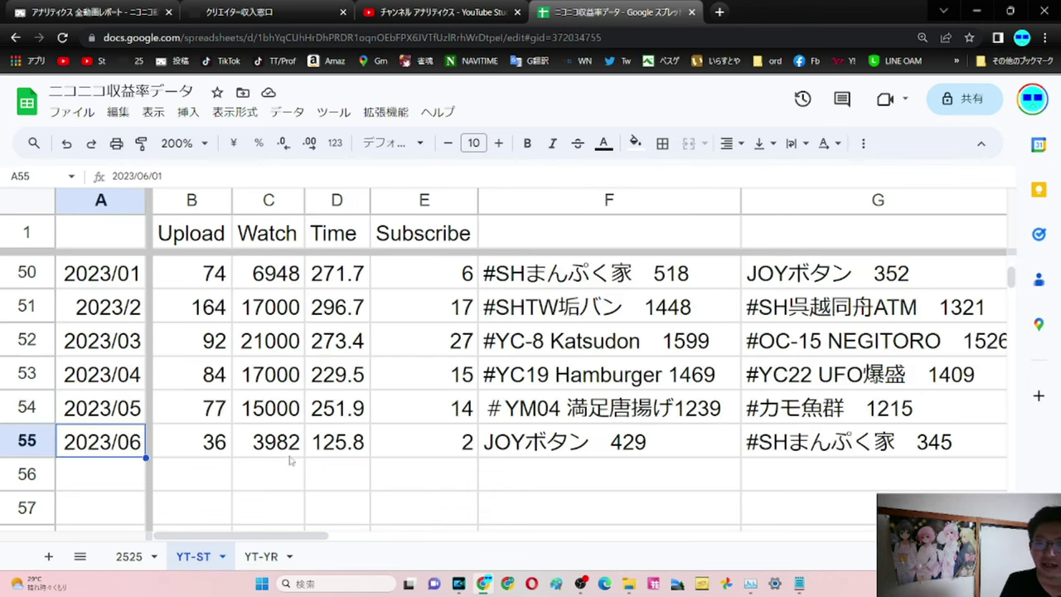
{"action": "left_click", "coordinate": [339, 452]}
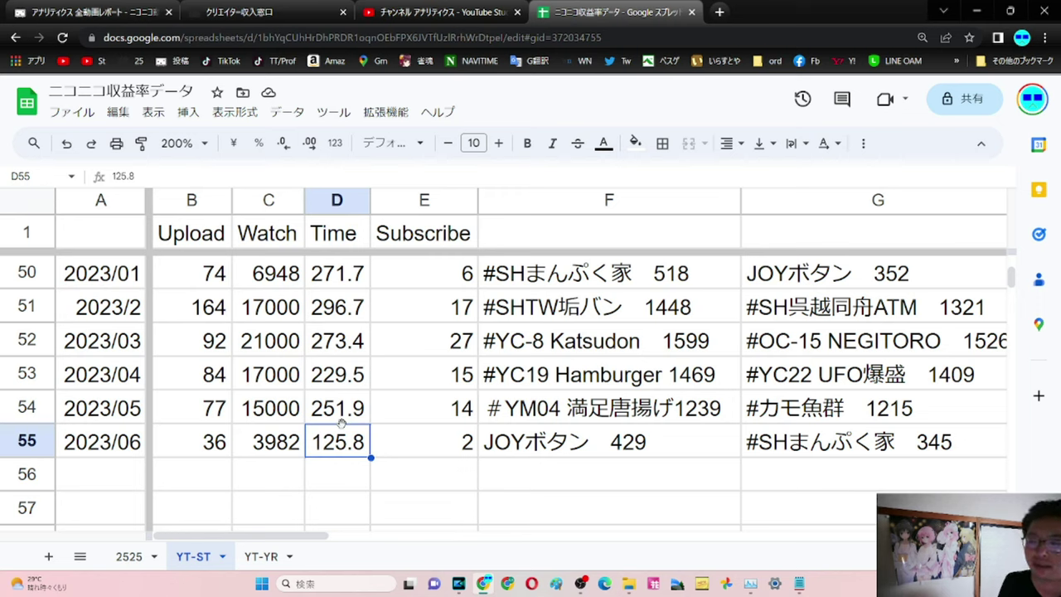
{"action": "left_click", "coordinate": [273, 475]}
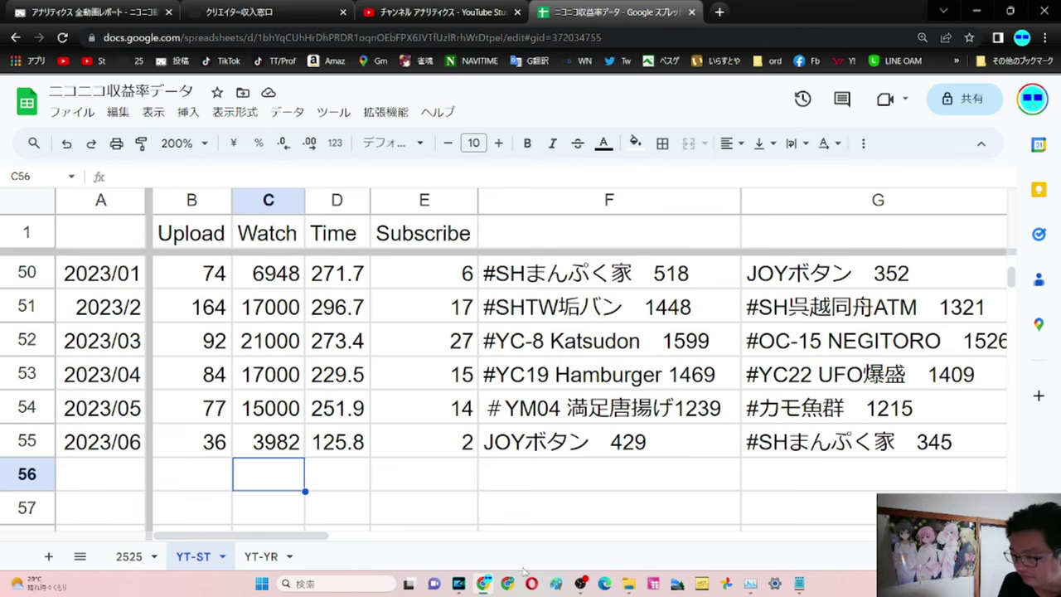
{"action": "scroll", "coordinate": [483, 444], "scroll_direction": "down", "scroll_amount": 2}
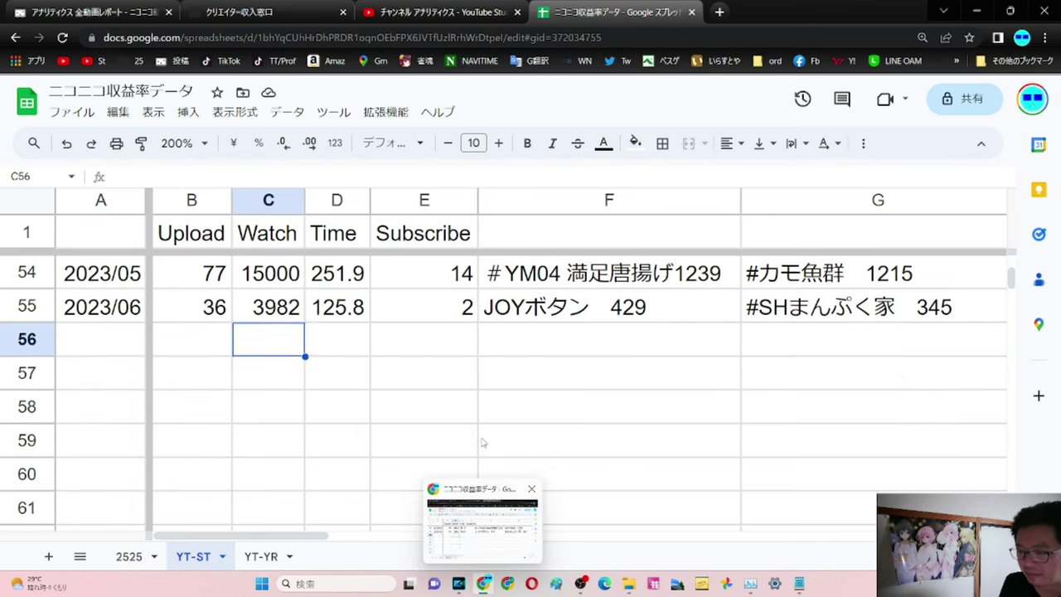
{"action": "scroll", "coordinate": [483, 443], "scroll_direction": "down", "scroll_amount": 1}
{"action": "scroll", "coordinate": [483, 443], "scroll_direction": "up", "scroll_amount": 4}
{"action": "scroll", "coordinate": [484, 443], "scroll_direction": "down", "scroll_amount": 3}
{"action": "scroll", "coordinate": [484, 444], "scroll_direction": "up", "scroll_amount": 3}
{"action": "scroll", "coordinate": [483, 444], "scroll_direction": "down", "scroll_amount": 2}
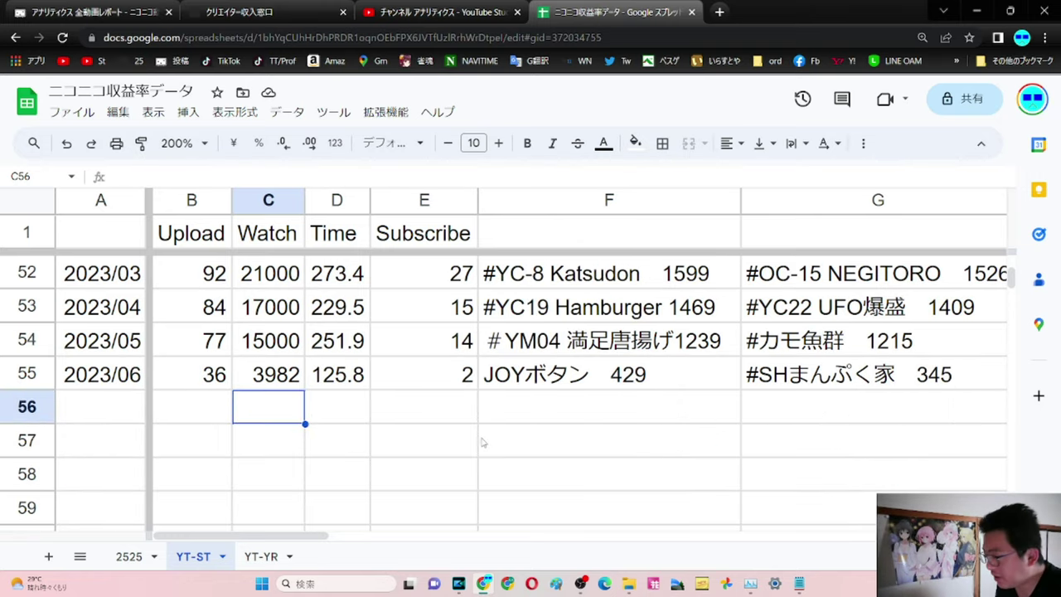
Switch to YouTube Studio's June channel analytics and open the ST043-FULL video published on 2023/06/01 from the views chart.
{"action": "left_click", "coordinate": [411, 12]}
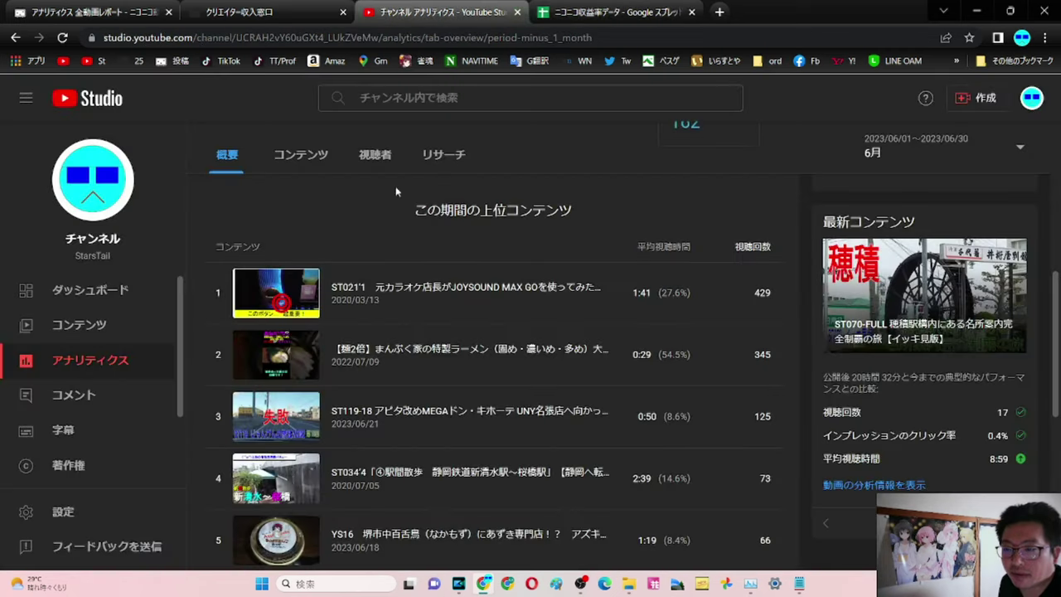
{"action": "scroll", "coordinate": [350, 268], "scroll_direction": "up", "scroll_amount": 5}
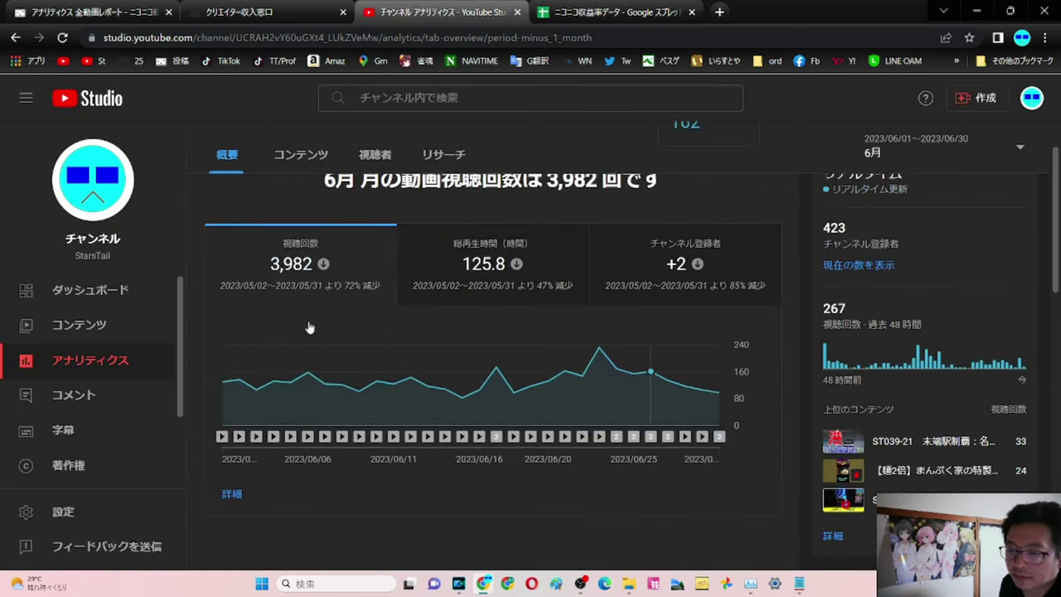
{"action": "scroll", "coordinate": [308, 327], "scroll_direction": "down", "scroll_amount": 1}
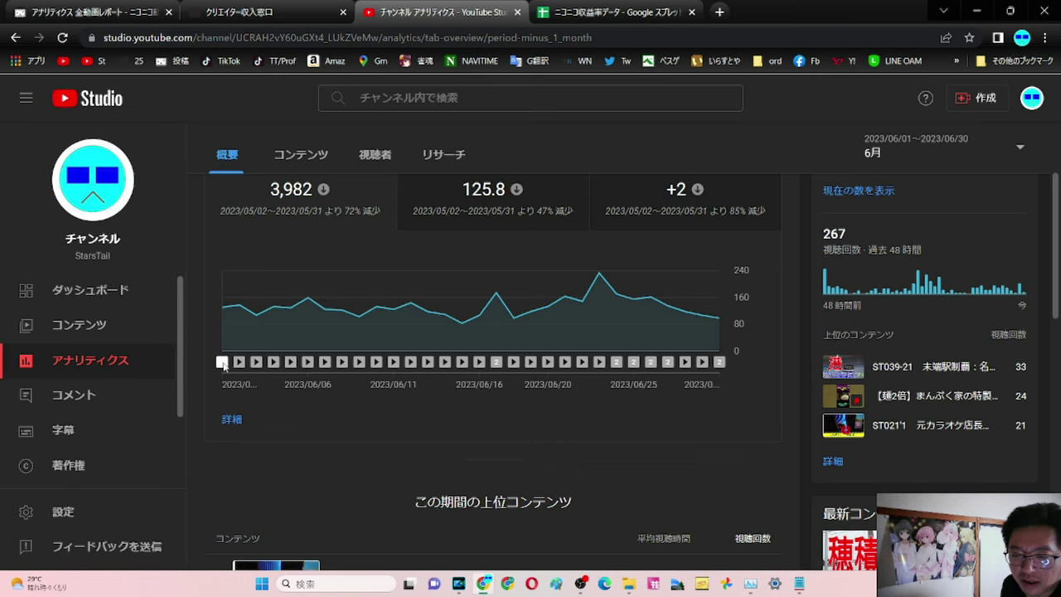
{"action": "mouse_move", "coordinate": [222, 365]}
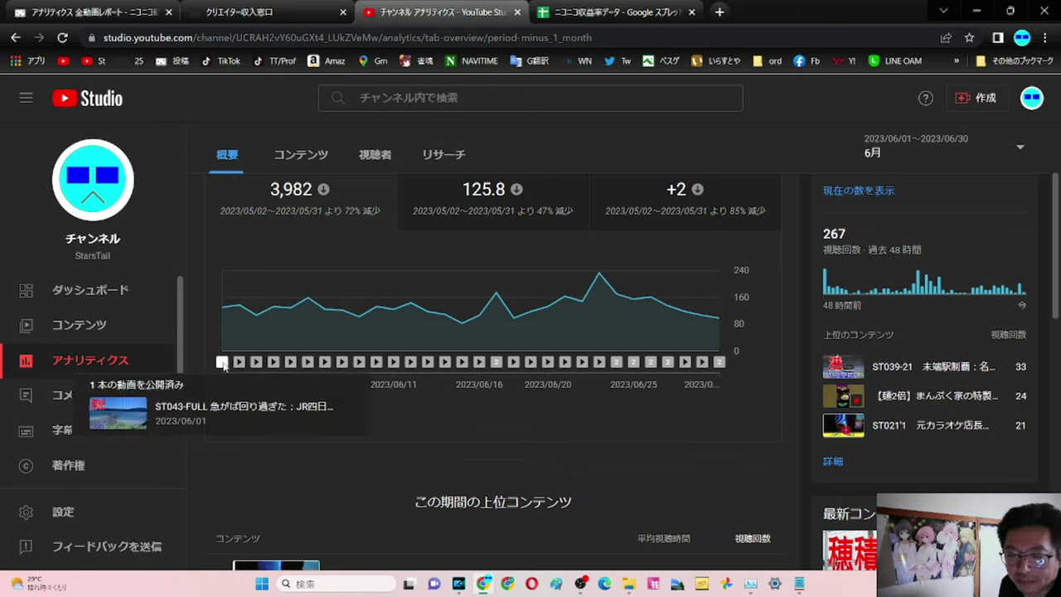
{"action": "left_click", "coordinate": [225, 411]}
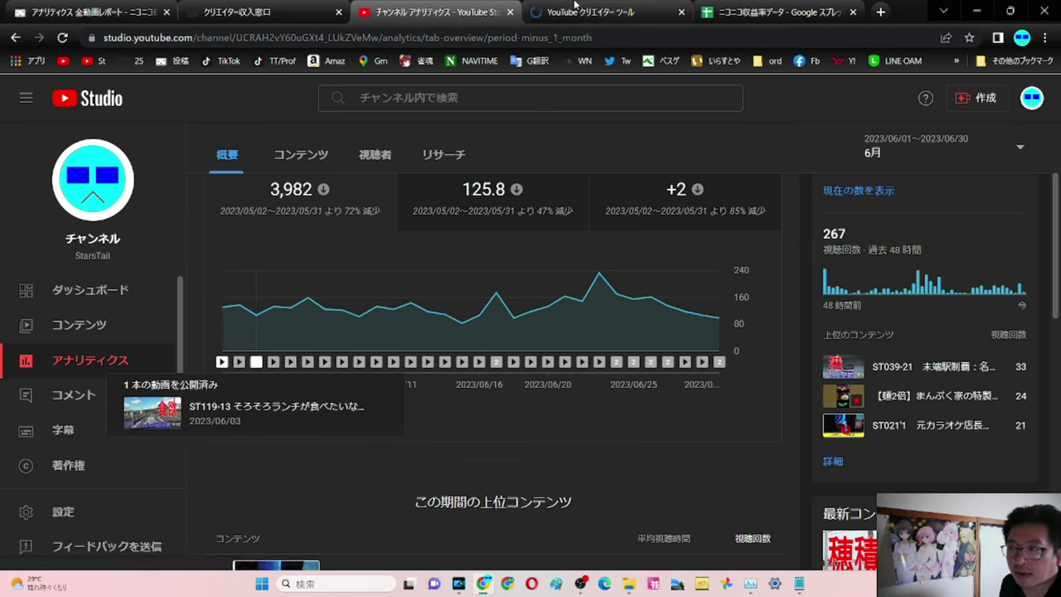